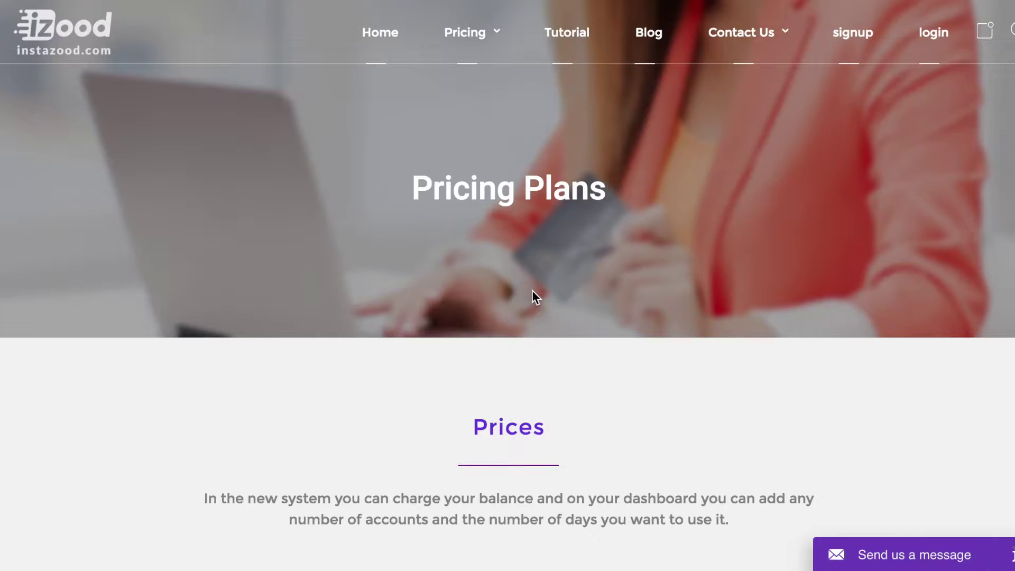
Look over the Instagram Bot and Direct Message pricing plans on the Instazood site.
scroll(551, 370, "down", 10)
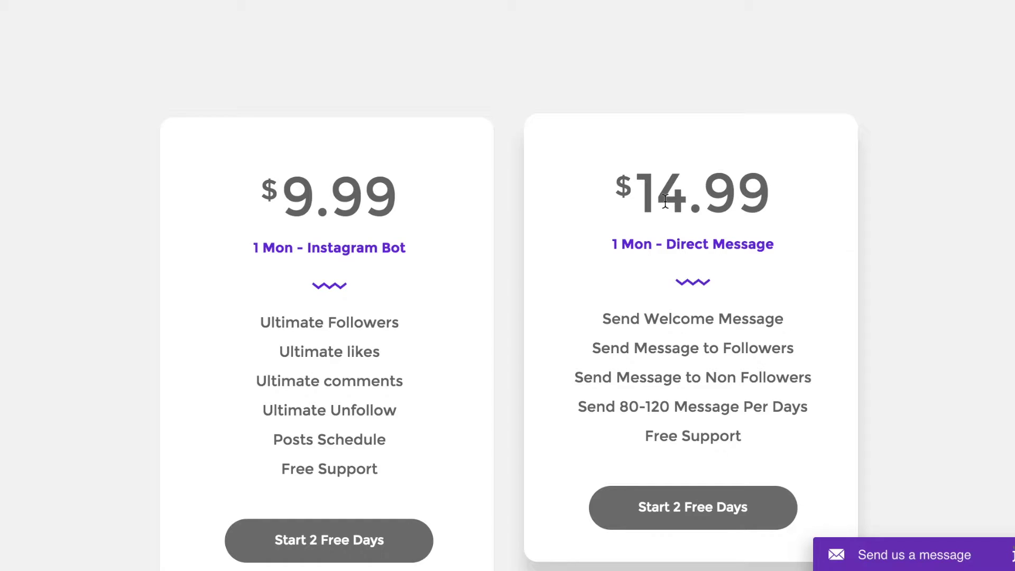
scroll(665, 201, "up", 10)
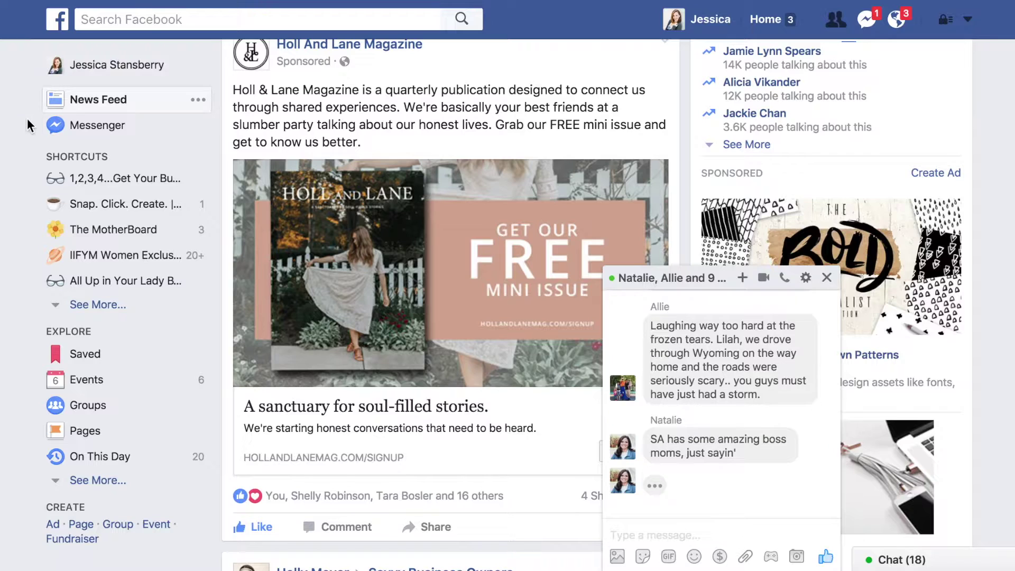
Search Facebook for "hey", open the Hey Jessica business page and look through its home content.
left_click(195, 21)
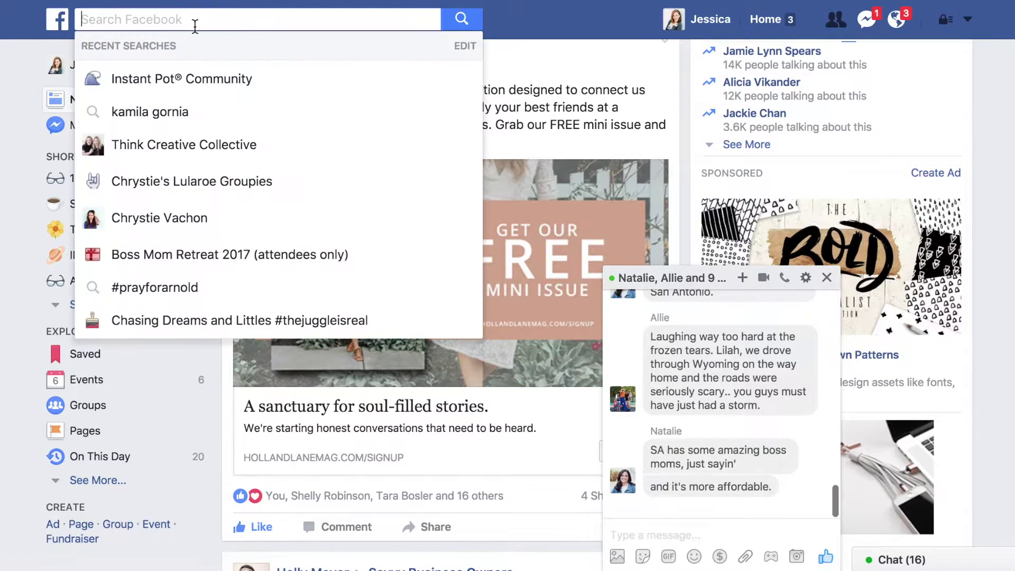
type("hey")
left_click(198, 46)
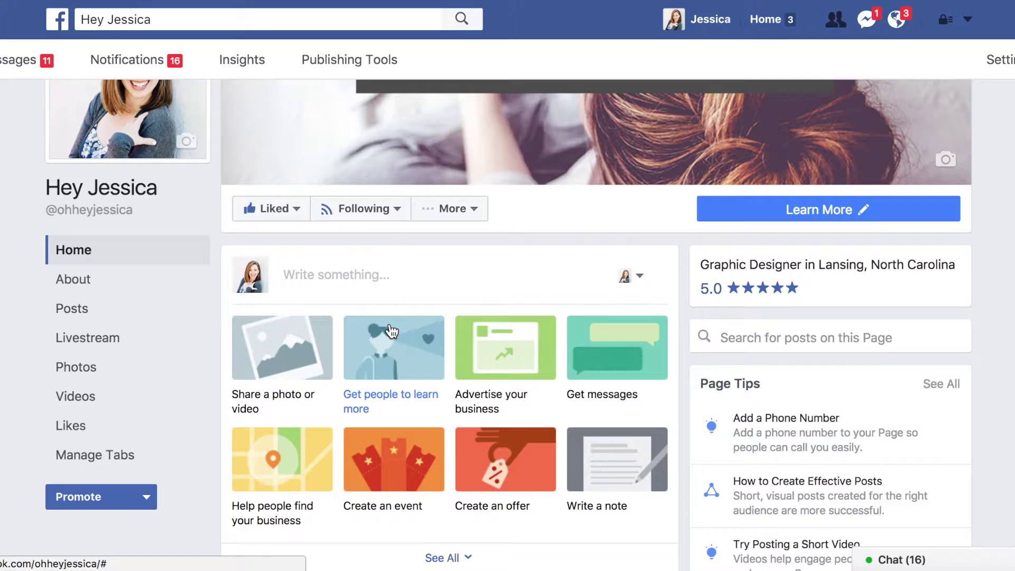
scroll(205, 356, "down", 5)
scroll(205, 356, "down", 15)
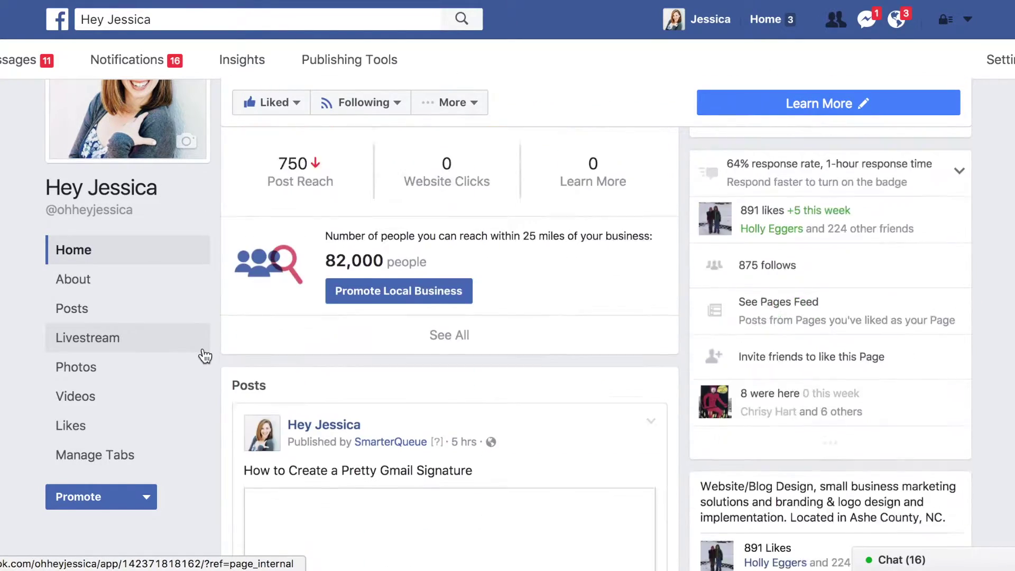
scroll(206, 356, "up", 20)
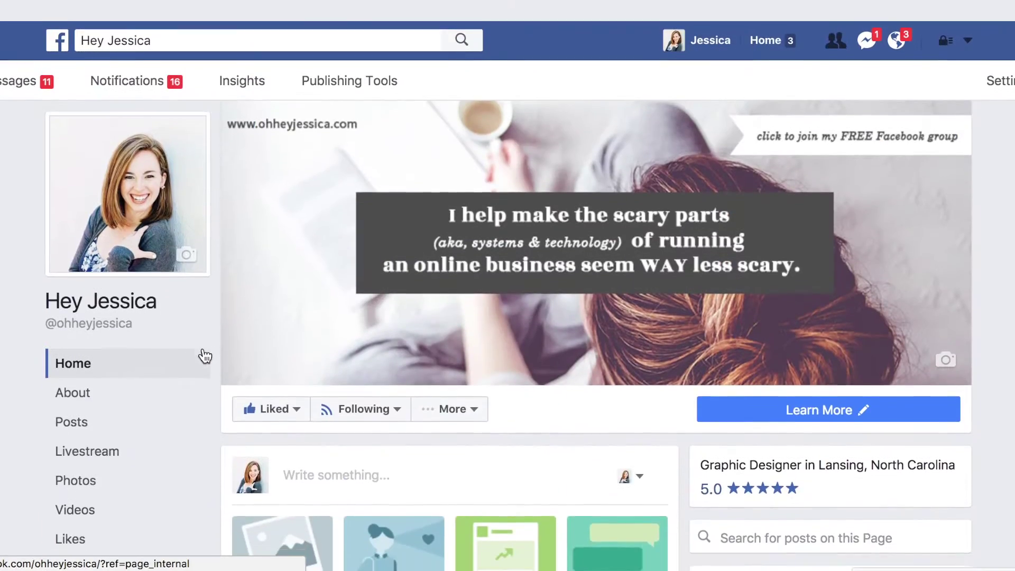
Open the page's Messaging settings and highlight the instant reply text in the Response Assistant section.
left_click(1010, 59)
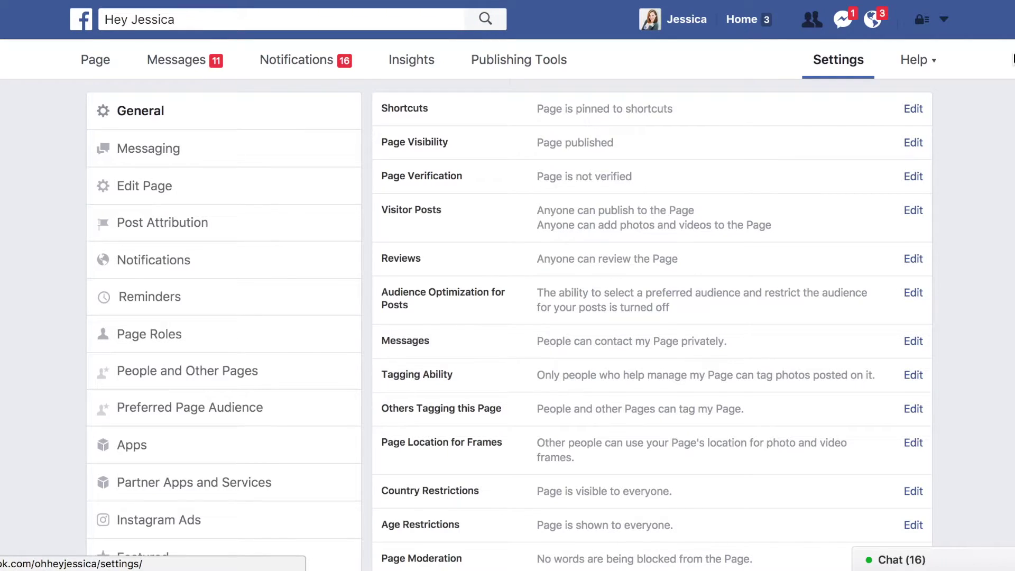
left_click(176, 154)
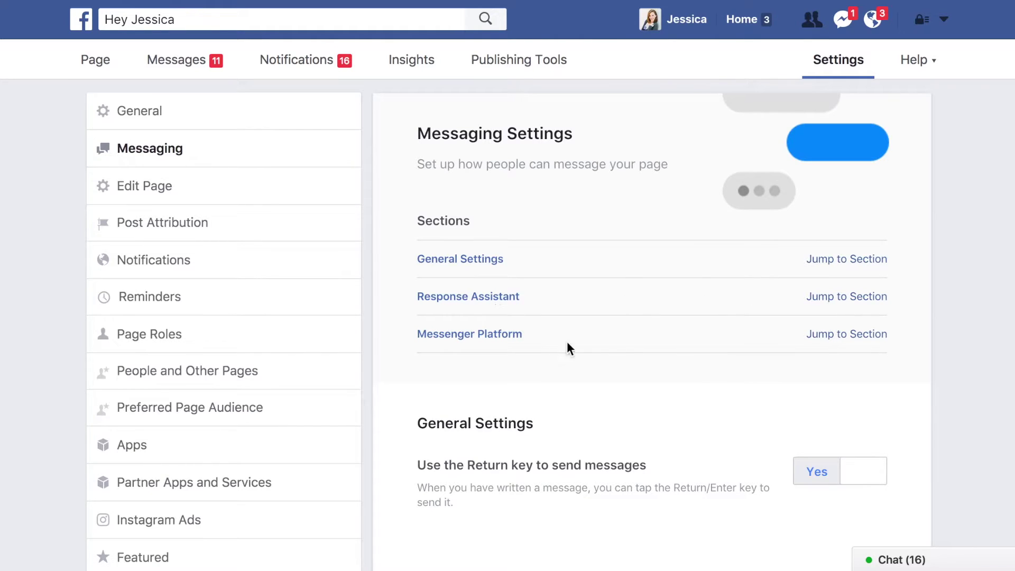
scroll(568, 343, "down", 10)
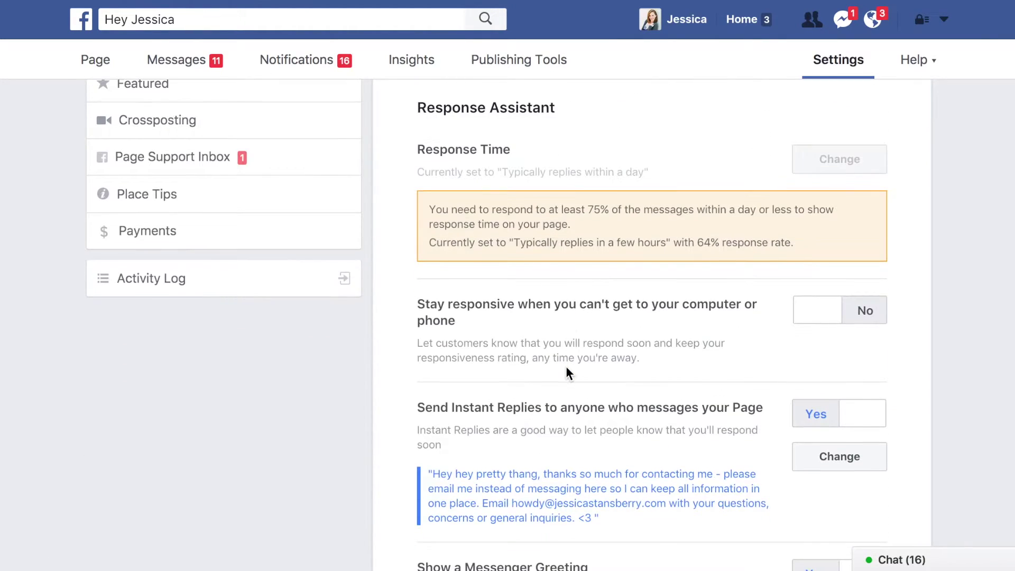
scroll(566, 366, "down", 3)
scroll(566, 362, "up", 3)
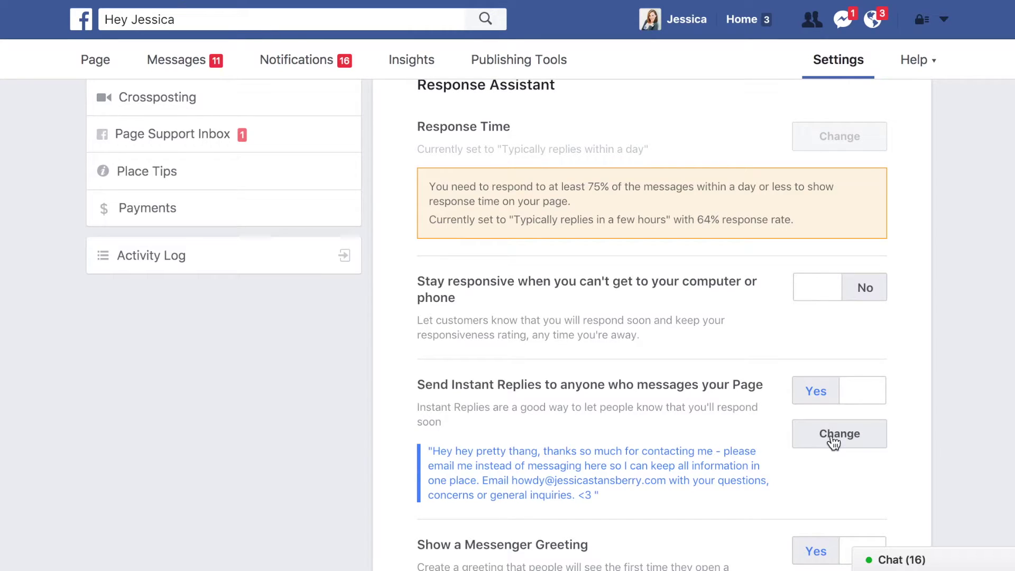
left_click_drag(598, 496, 430, 446)
left_click(666, 502)
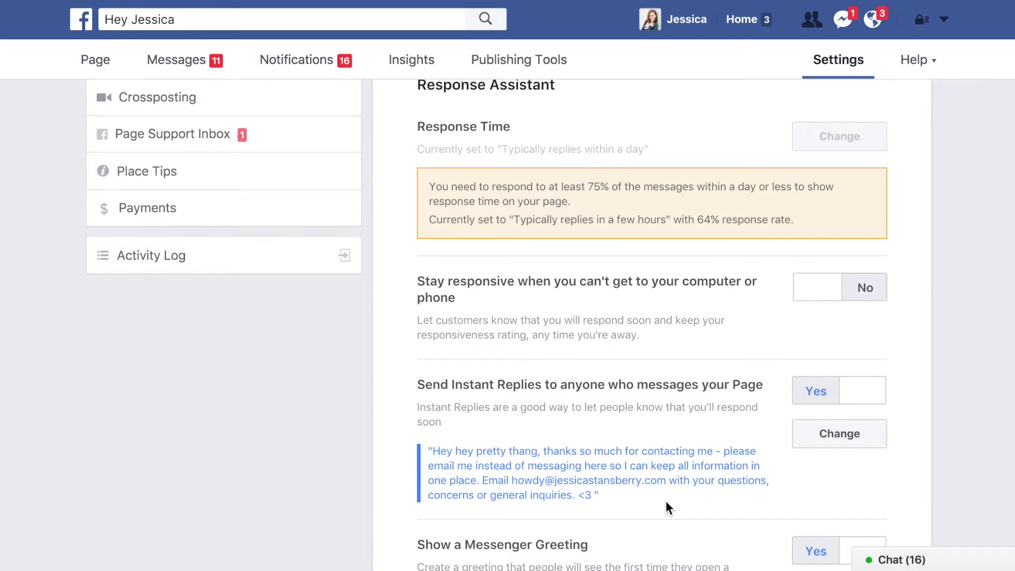
Close the group chat pop-ups covering the settings and highlight the Messenger greeting text.
scroll(665, 504, "down", 3)
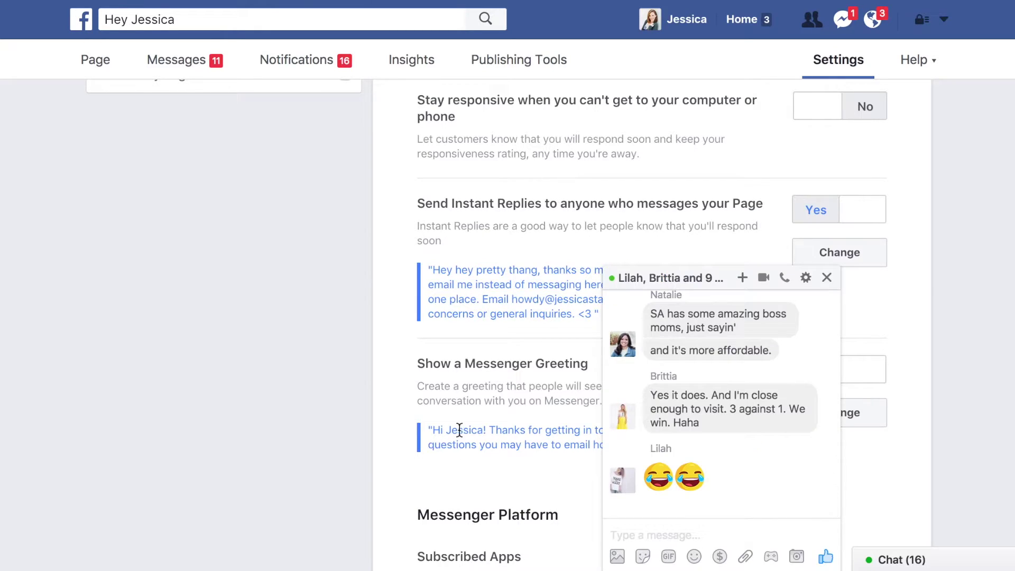
left_click(826, 278)
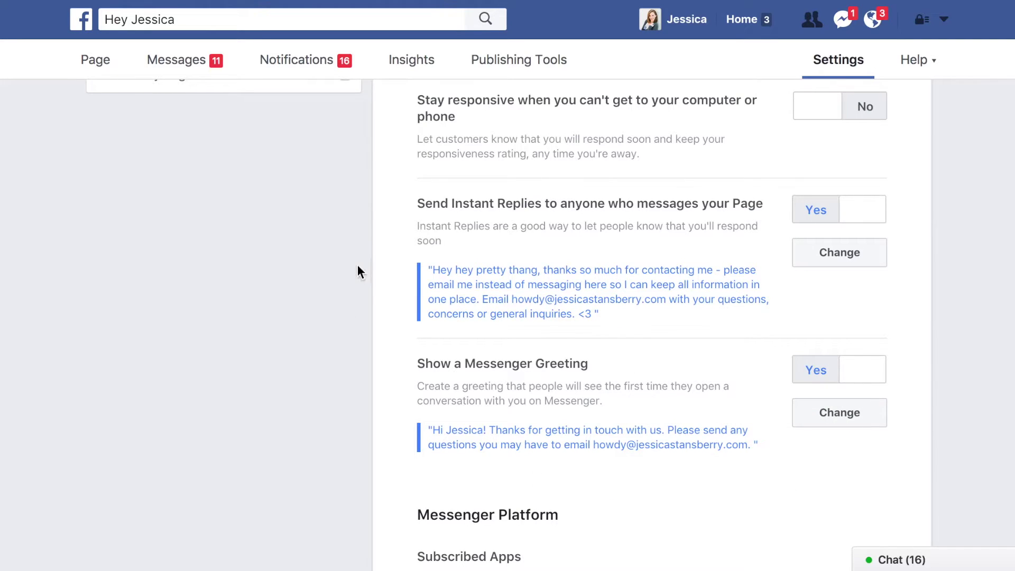
left_click_drag(429, 428, 746, 442)
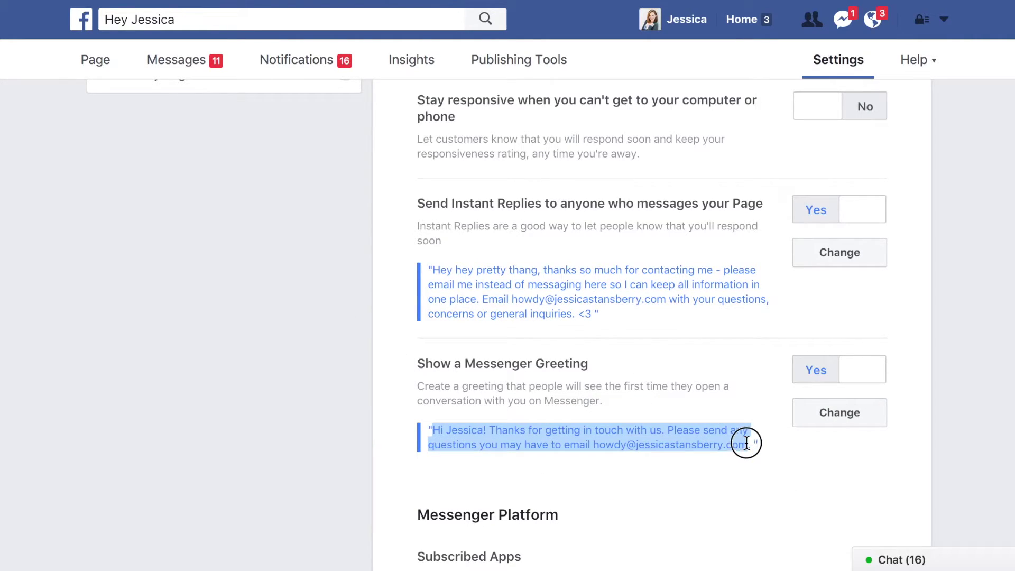
left_click(785, 441)
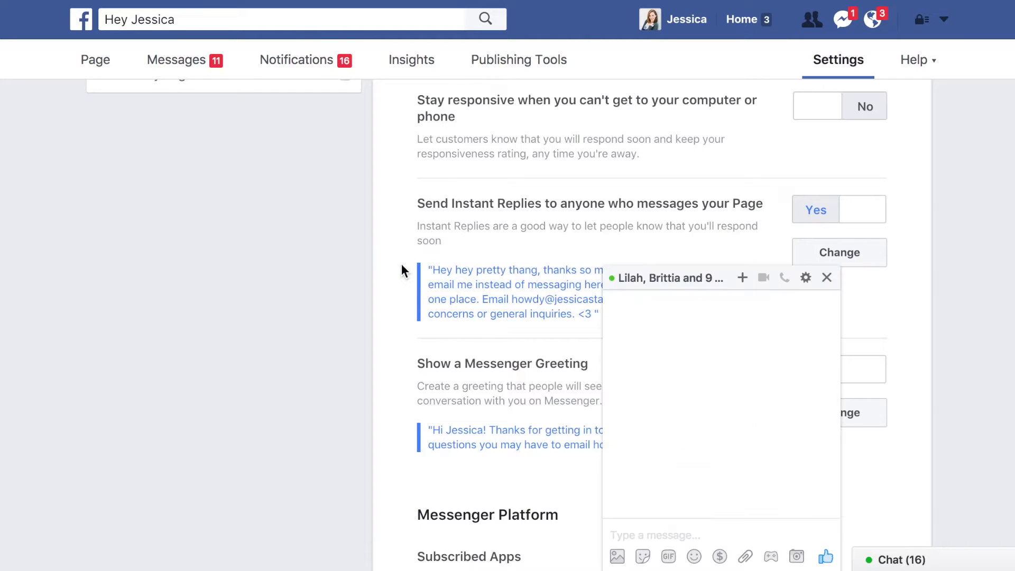
left_click(826, 278)
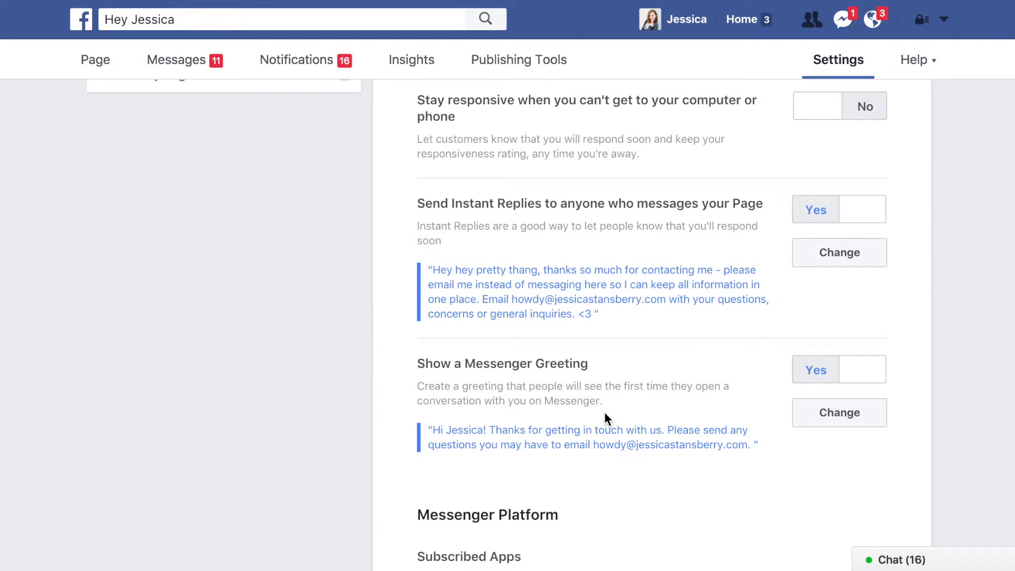
Check the Messenger Platform section of the Messaging settings and dismiss the notification pop-up.
scroll(652, 455, "down", 5)
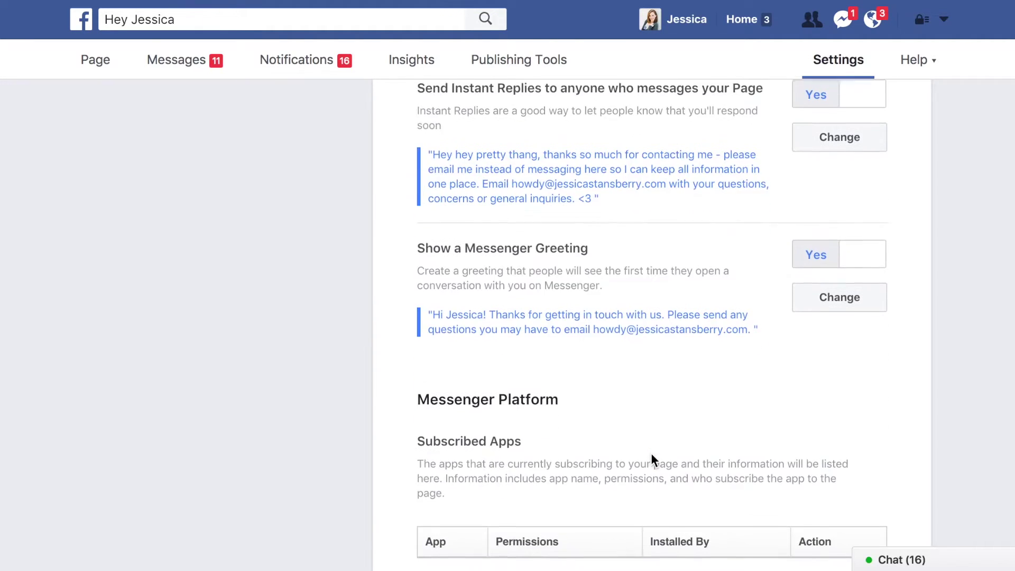
scroll(651, 453, "up", 15)
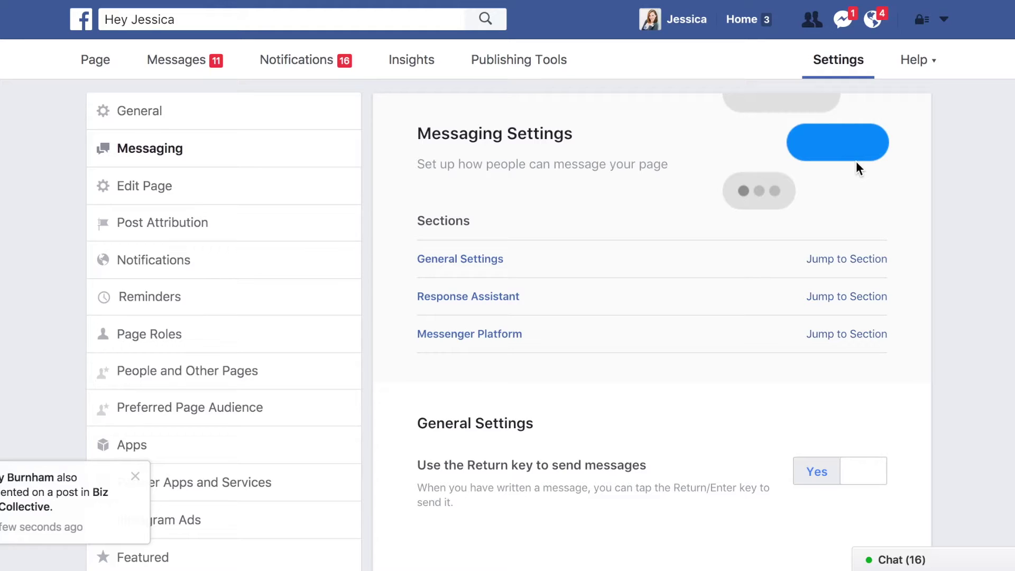
left_click(135, 477)
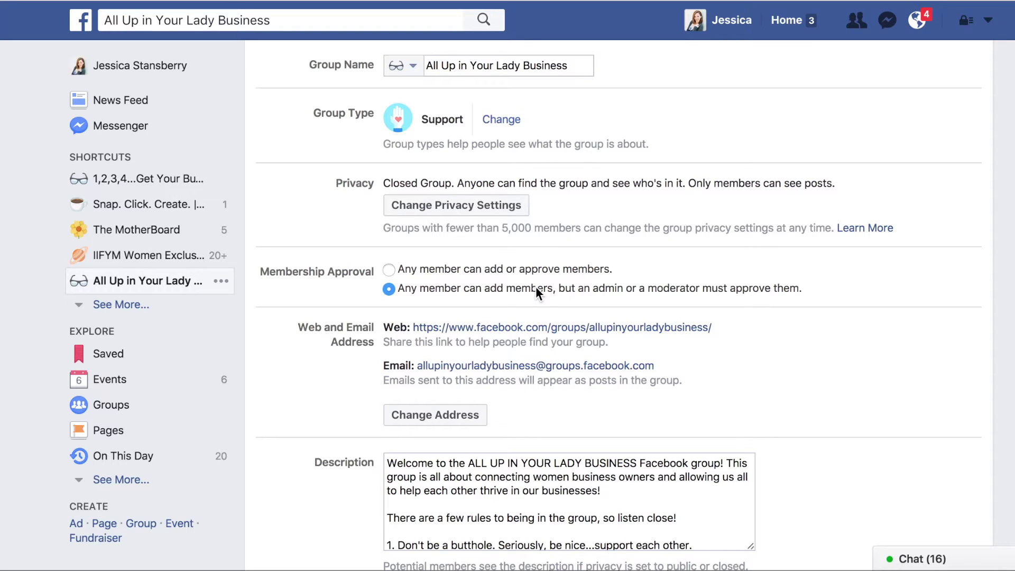
Examine where the All Up in Your Lady Business group's settings are accessed, and its privacy, membership approval and address options.
scroll(535, 287, "up", 4)
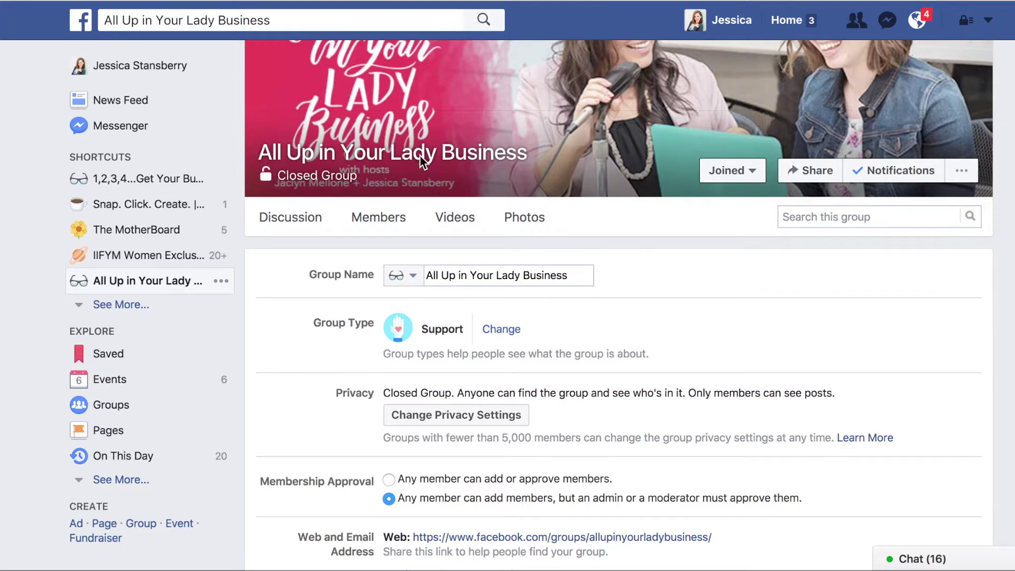
scroll(421, 162, "up", 1)
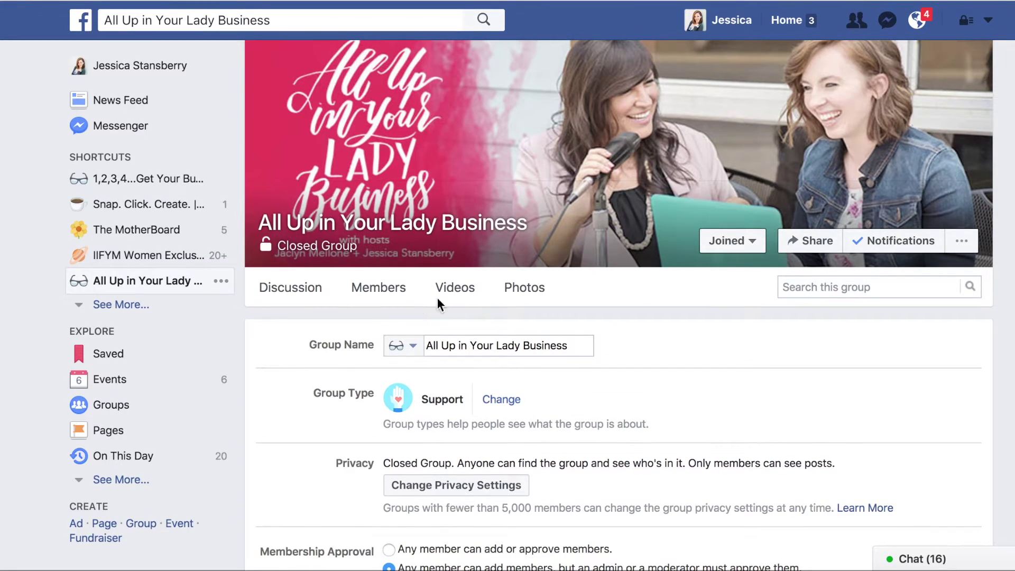
left_click(971, 241)
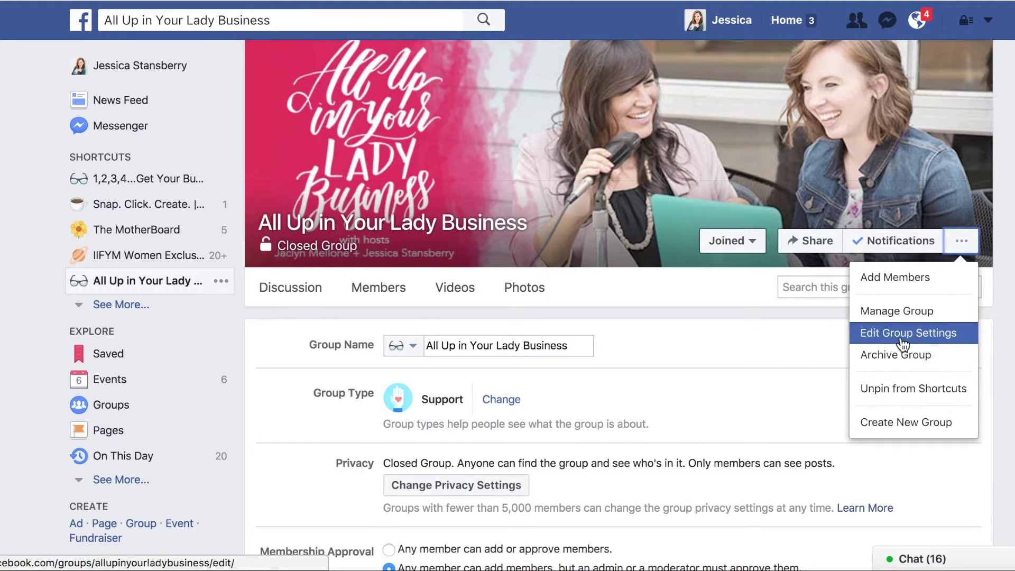
left_click(735, 351)
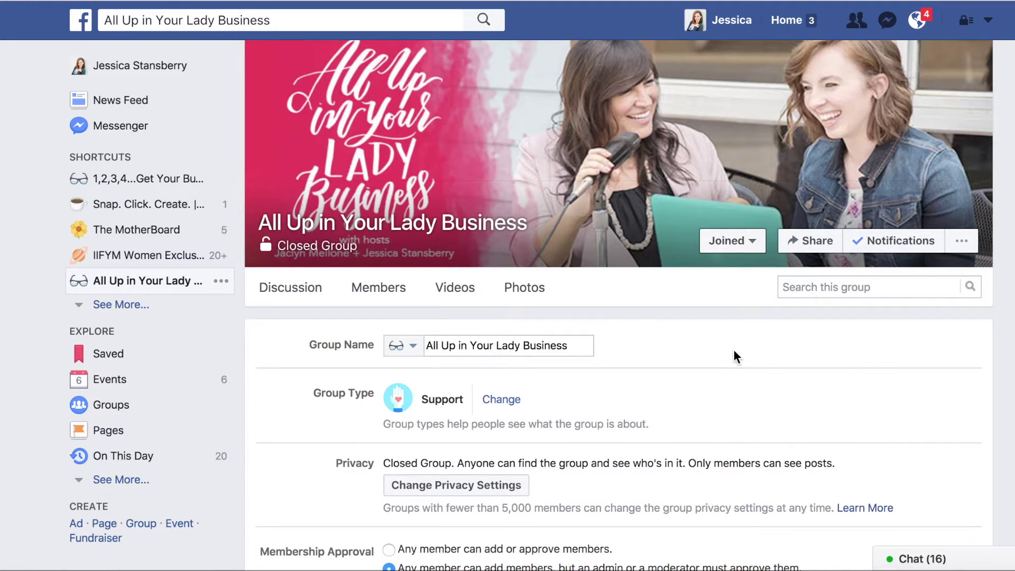
scroll(734, 349, "down", 5)
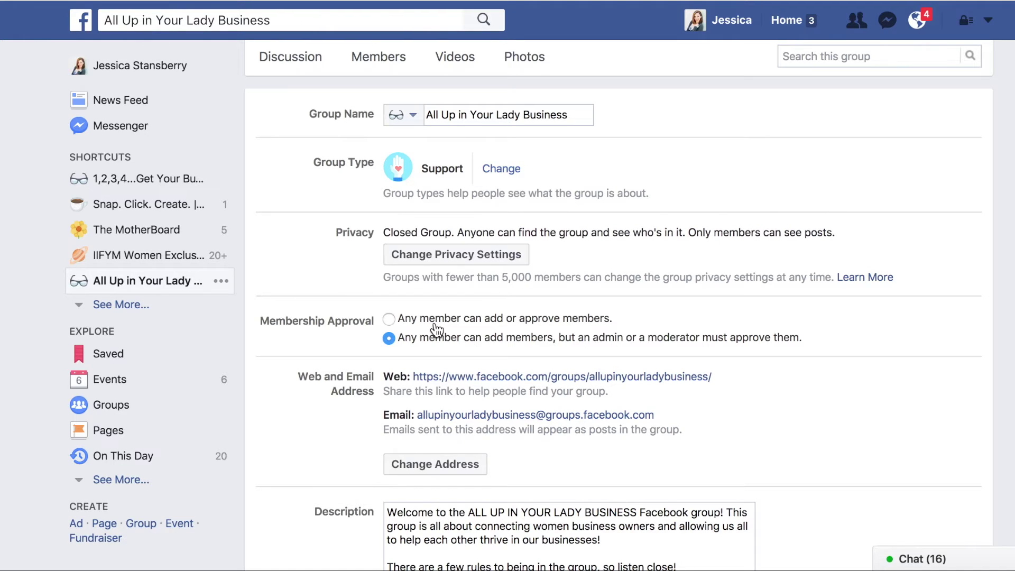
scroll(436, 330, "up", 5)
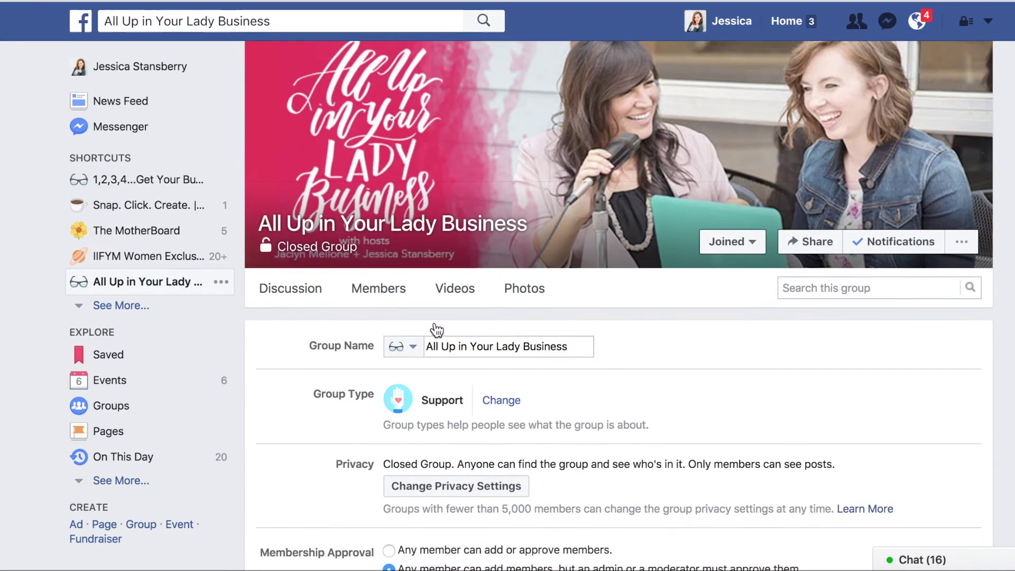
scroll(433, 323, "down", 5)
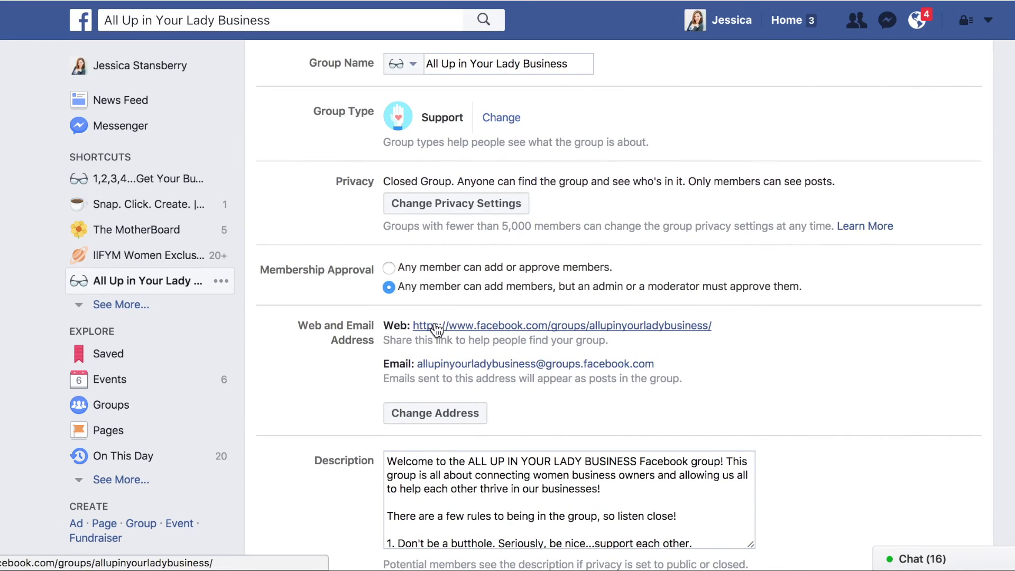